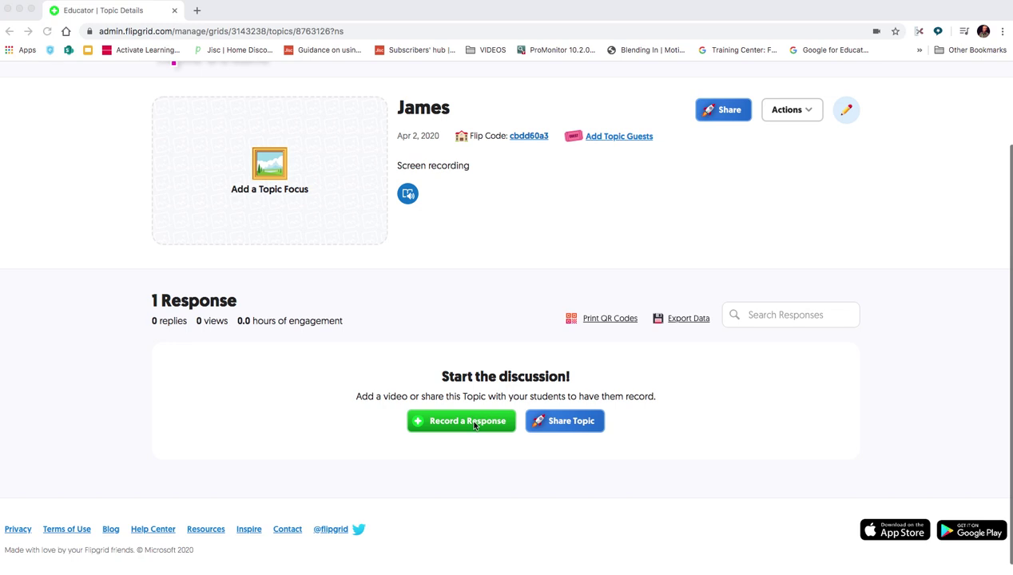
# Start a new topic response and switch the recorder's video source to screen recording
pyautogui.click(474, 425)
pyautogui.click(473, 426)
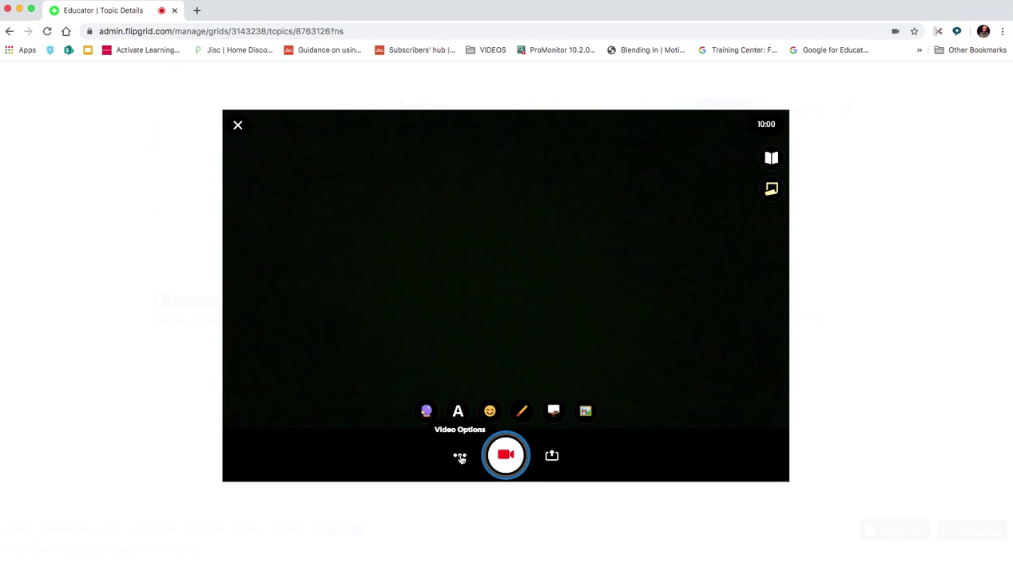
pyautogui.click(460, 458)
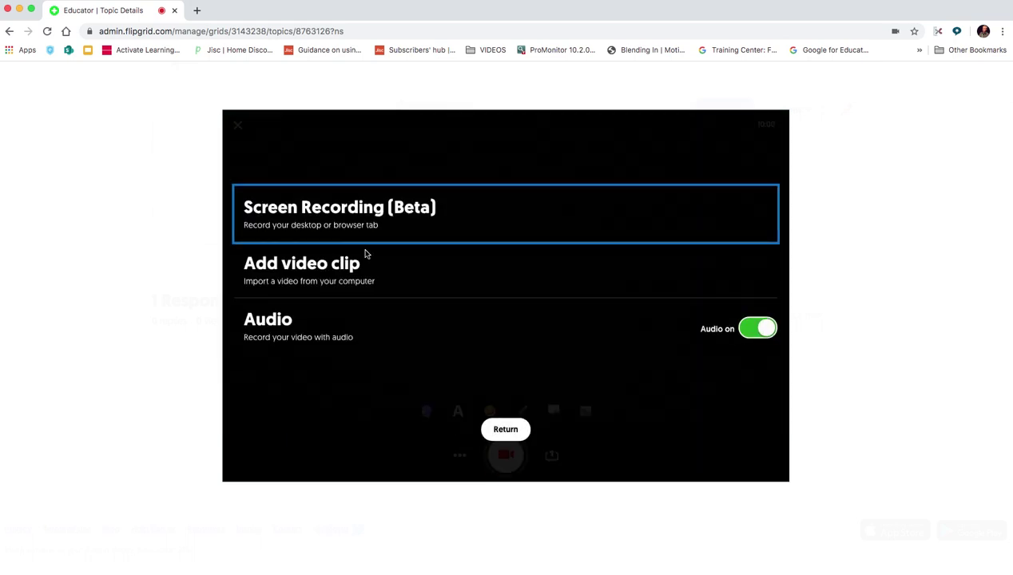
pyautogui.click(331, 222)
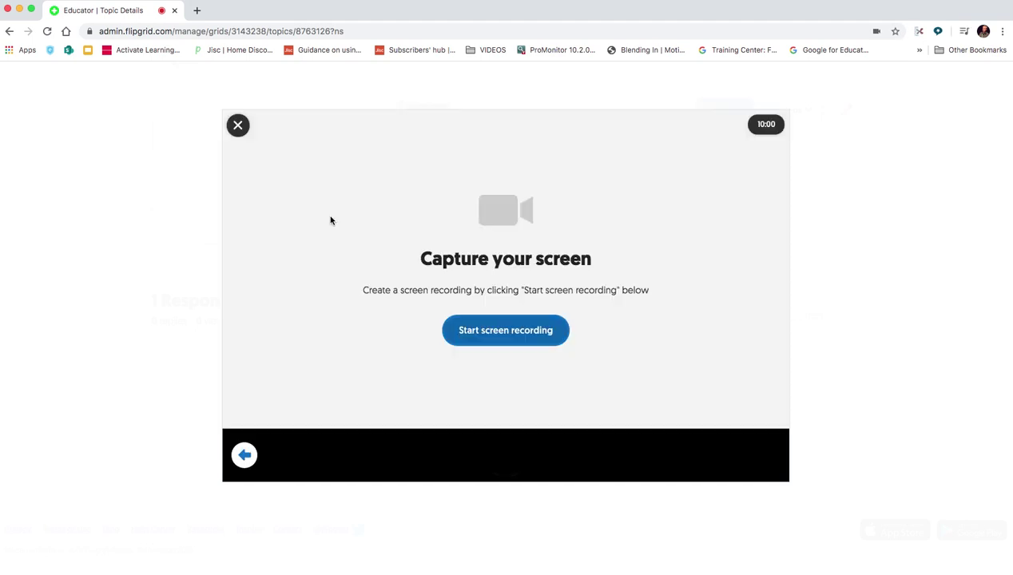
# Start screen recording and pick the EdTech blog's Chrome tab as the sharing source
pyautogui.click(518, 334)
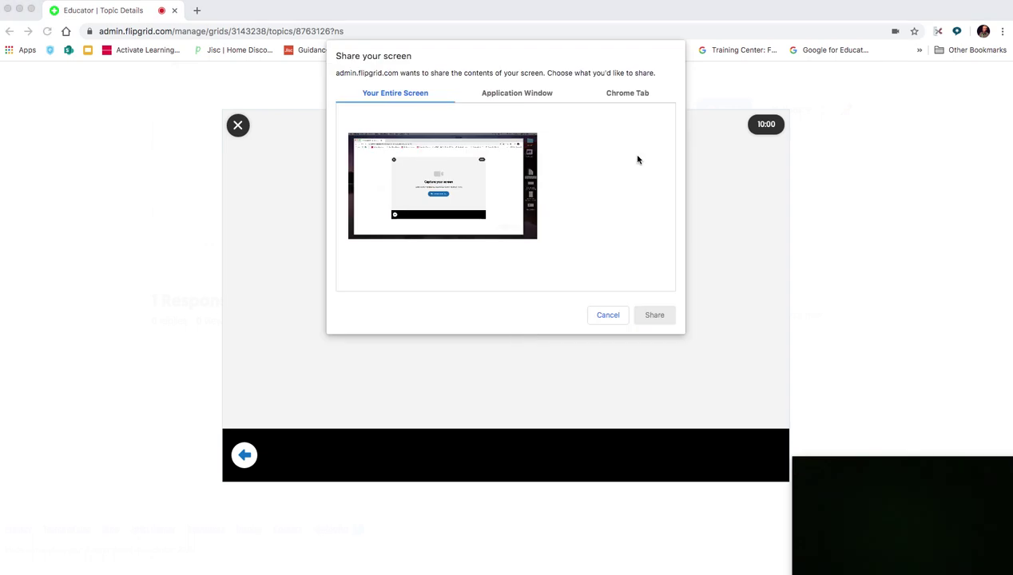
pyautogui.click(634, 95)
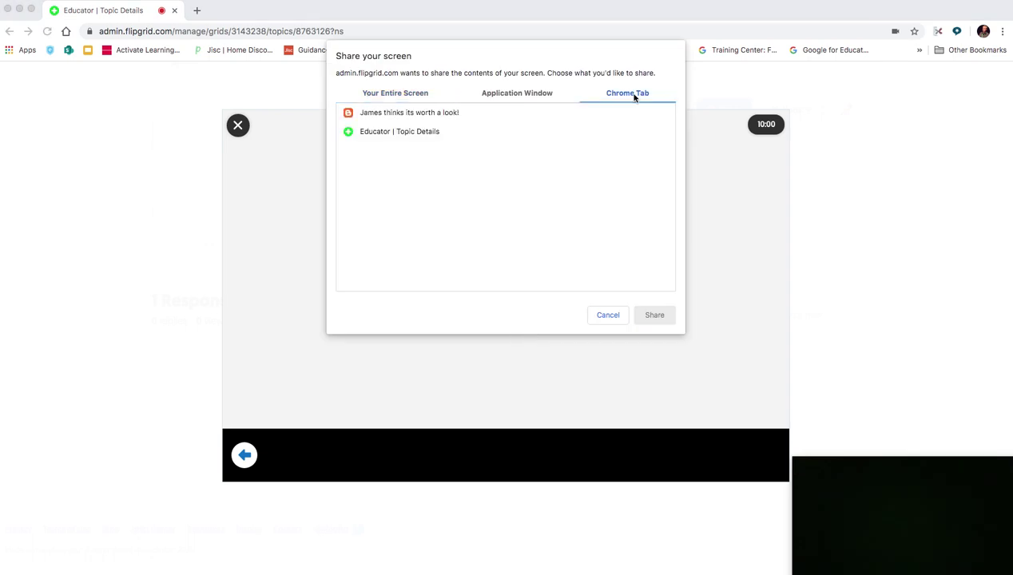
pyautogui.click(446, 115)
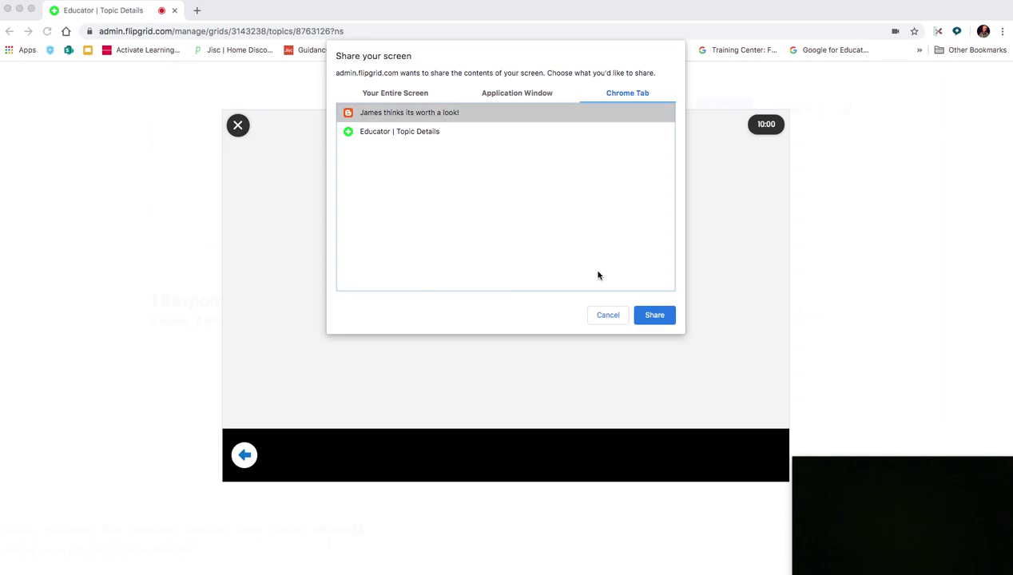
# Share the blog tab and follow its 'My Youtube channel' link to the YouTube channel
pyautogui.click(654, 316)
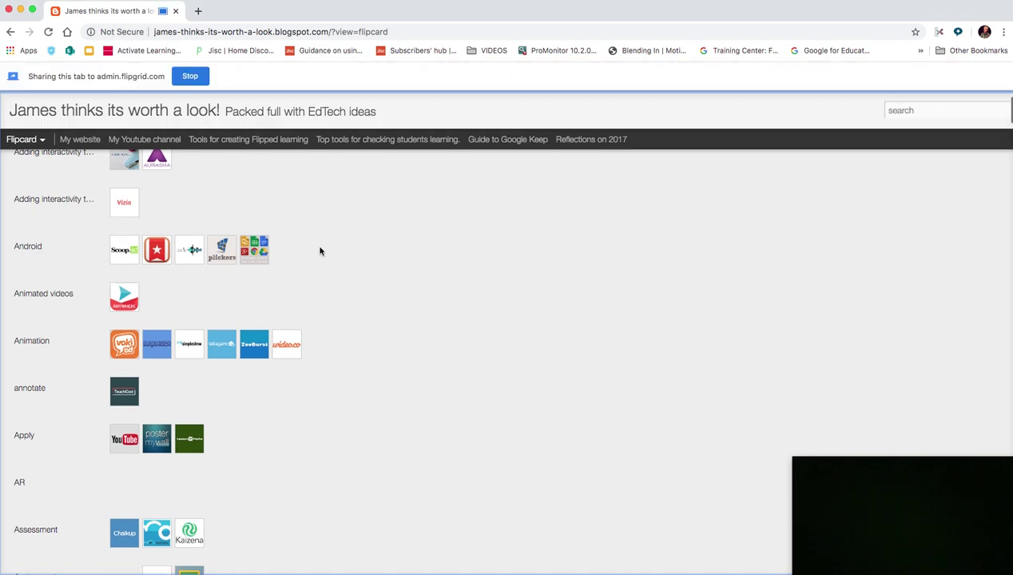
pyautogui.click(168, 142)
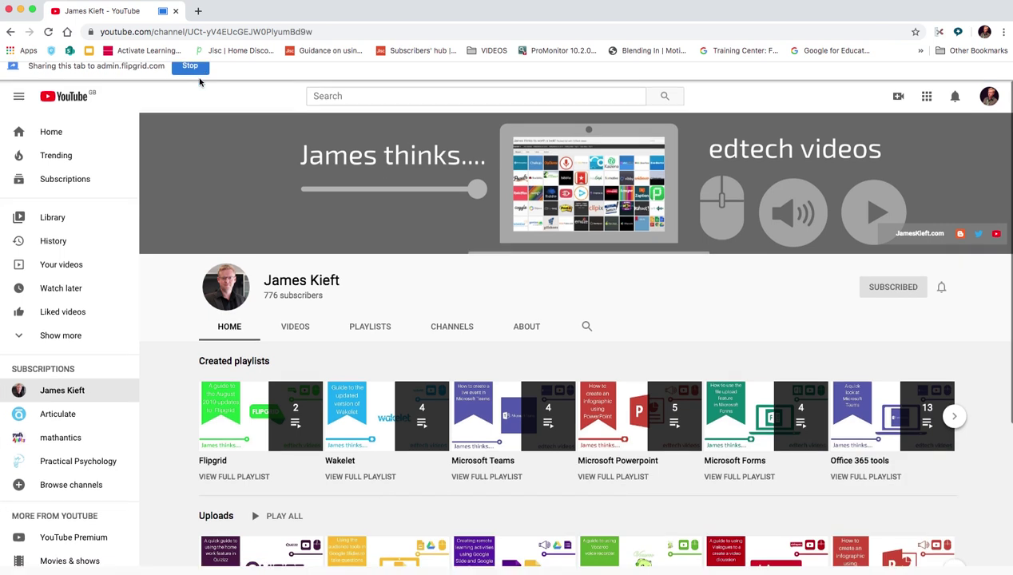
# Stop sharing the tab and move the YouTube window aside to reveal Flipgrid
pyautogui.click(190, 77)
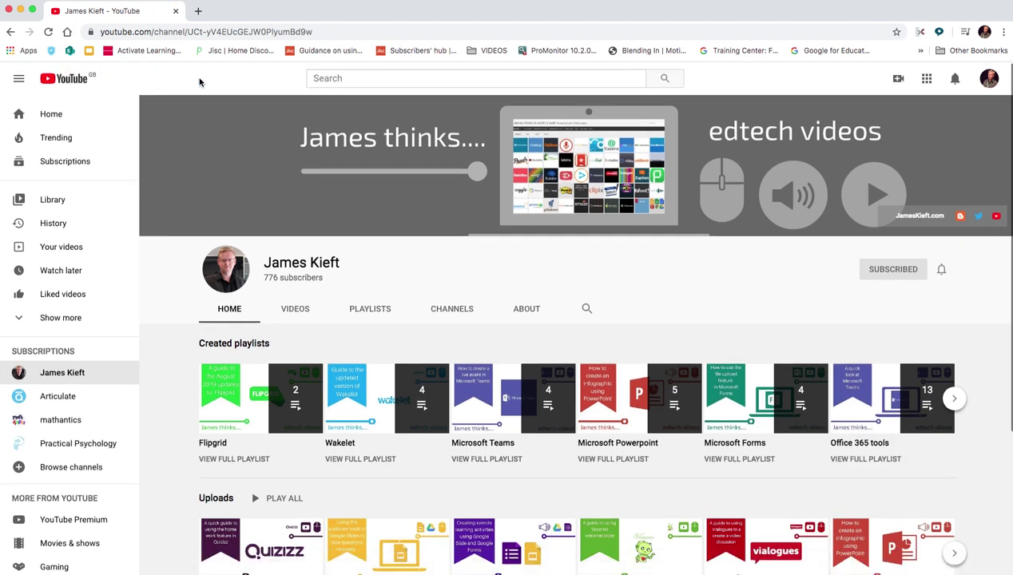
pyautogui.moveTo(310, 12); pyautogui.dragTo(307, 48)
# Bring Flipgrid forward, pause the clip preview and accept it to reach the selfie step
pyautogui.click(295, 14)
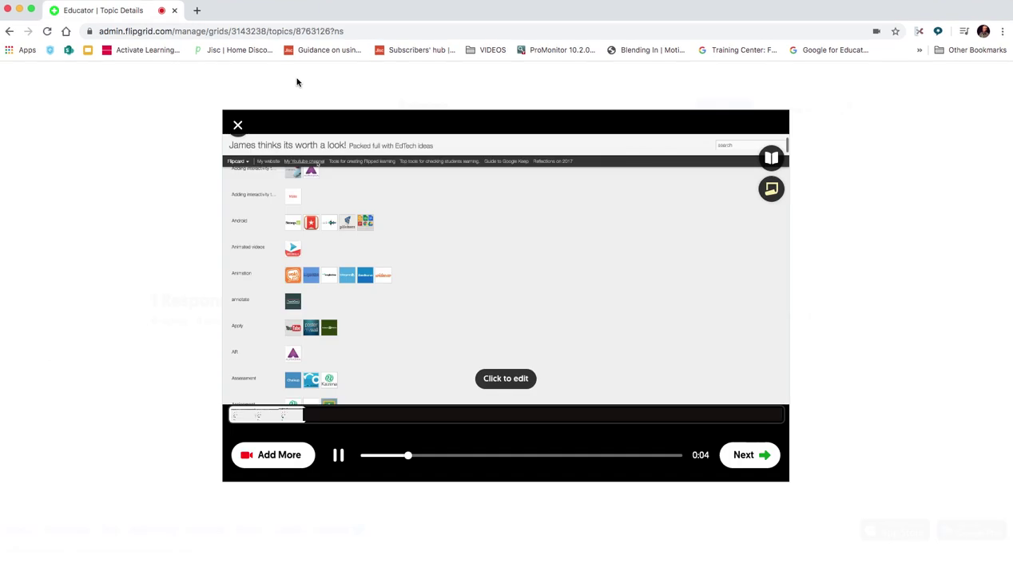
pyautogui.click(338, 455)
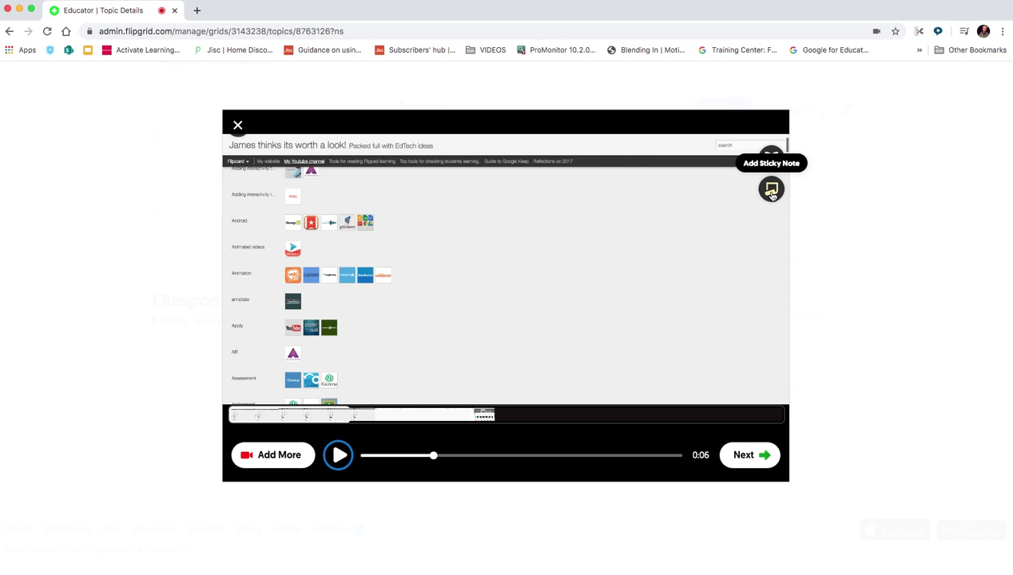
pyautogui.click(766, 455)
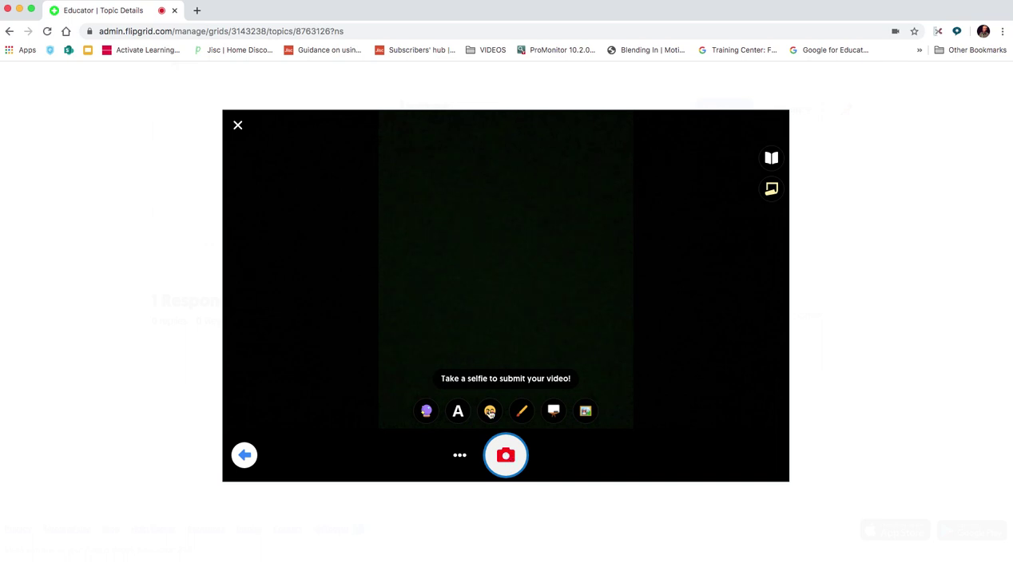
# Capture a selfie with an enlarged grinning-emoji sticker and send the video for processing
pyautogui.click(490, 412)
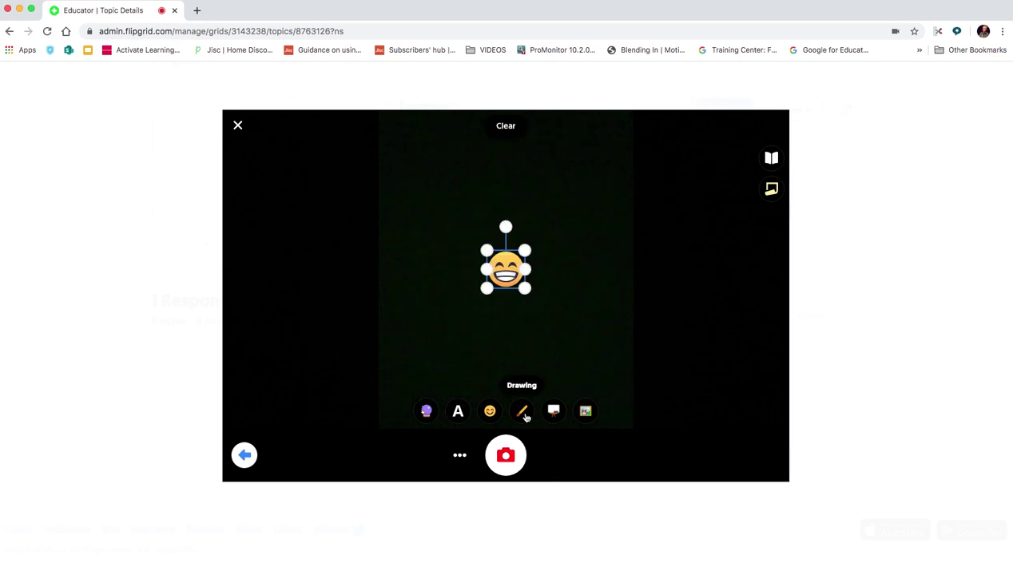
pyautogui.moveTo(525, 288); pyautogui.dragTo(555, 318)
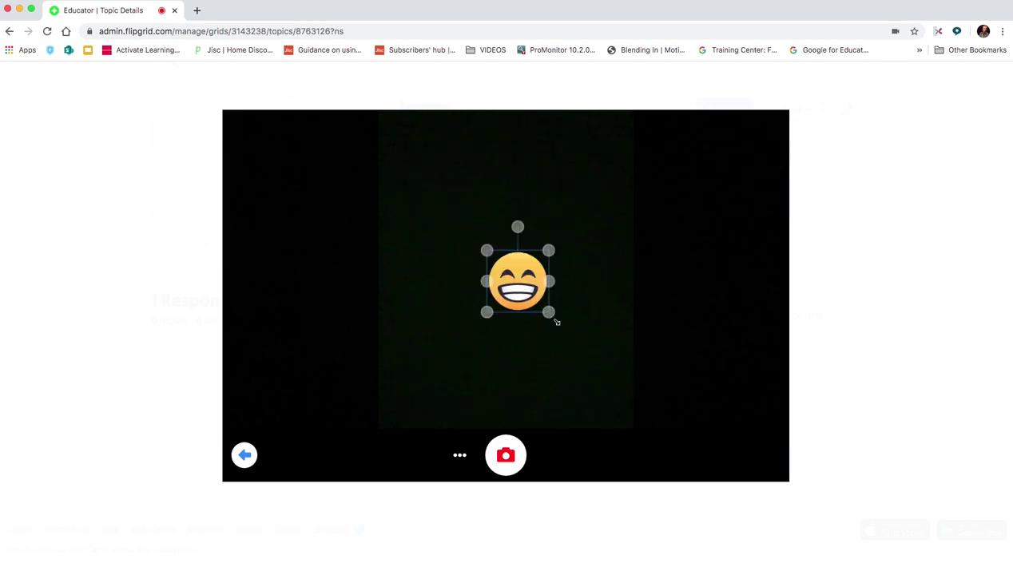
pyautogui.click(505, 459)
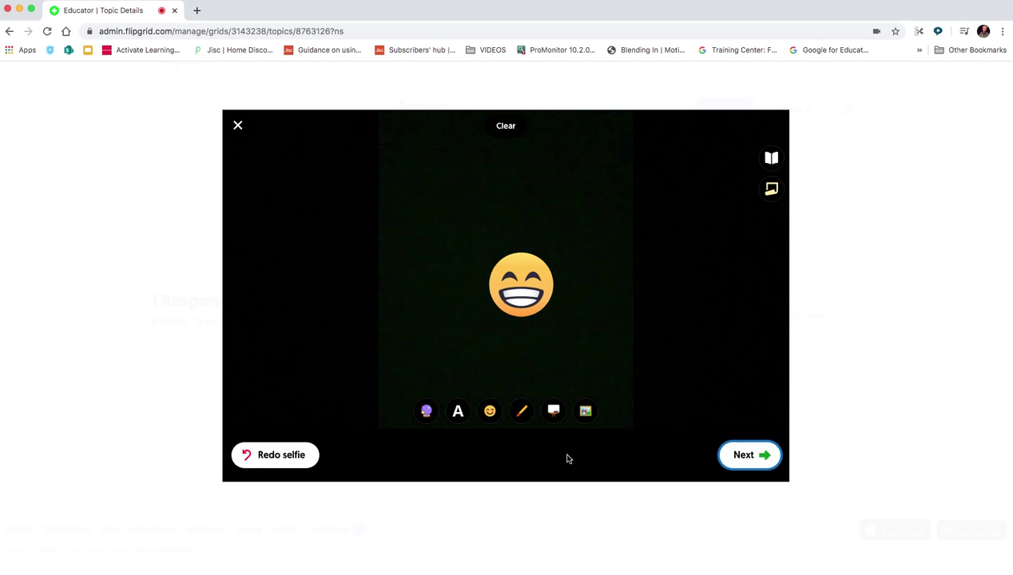
pyautogui.click(750, 455)
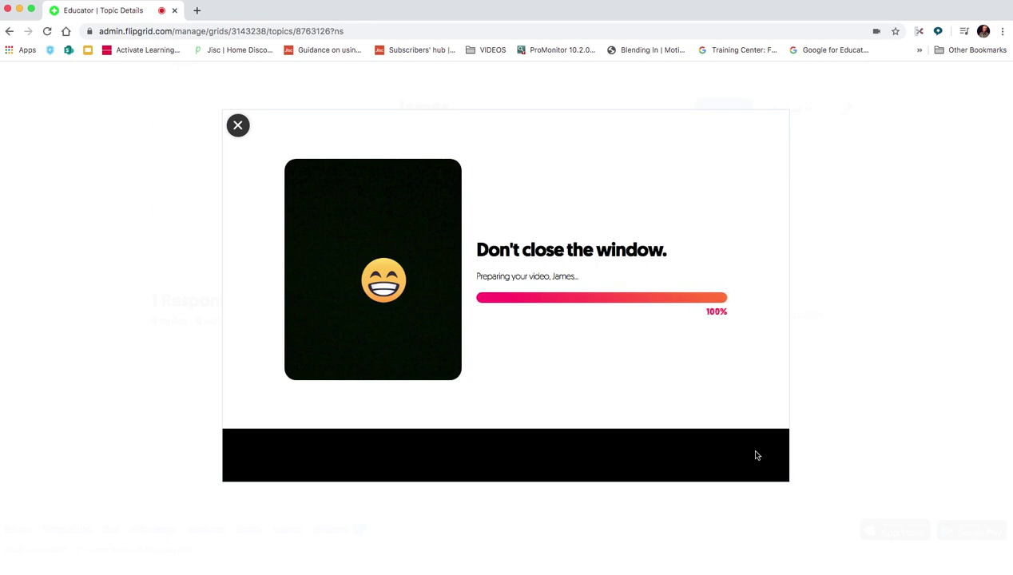
# Enter a lesson title for the response, then submit the video and complete
pyautogui.click(493, 283)
pyautogui.write('Ja')
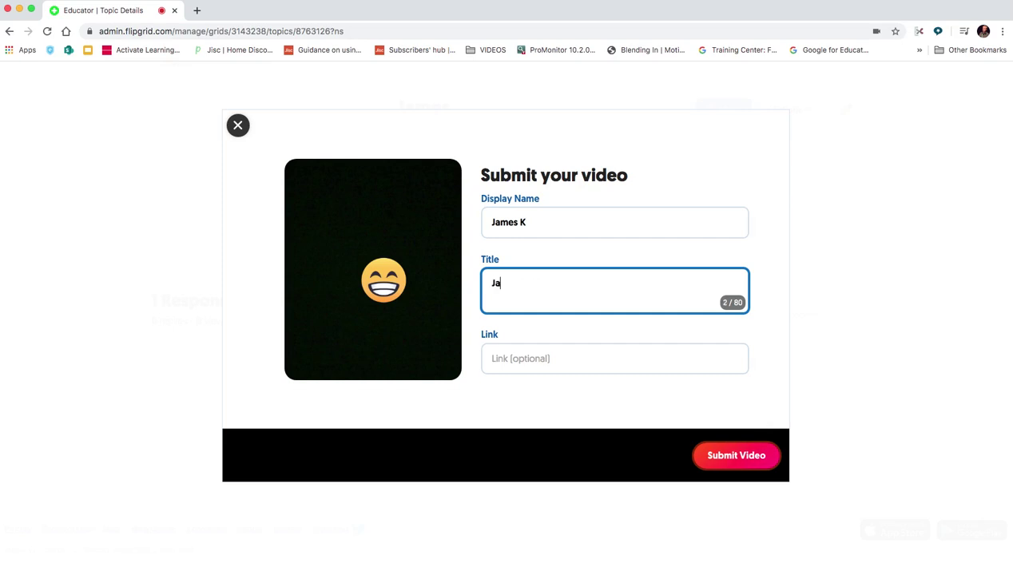
pyautogui.write('mes less')
pyautogui.write('on')
pyautogui.click(740, 455)
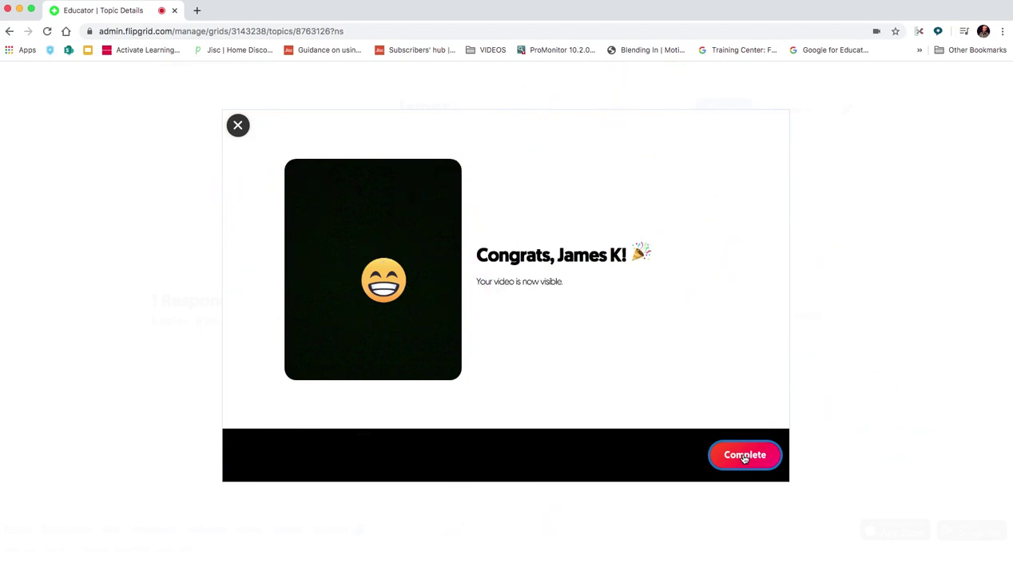
pyautogui.click(744, 456)
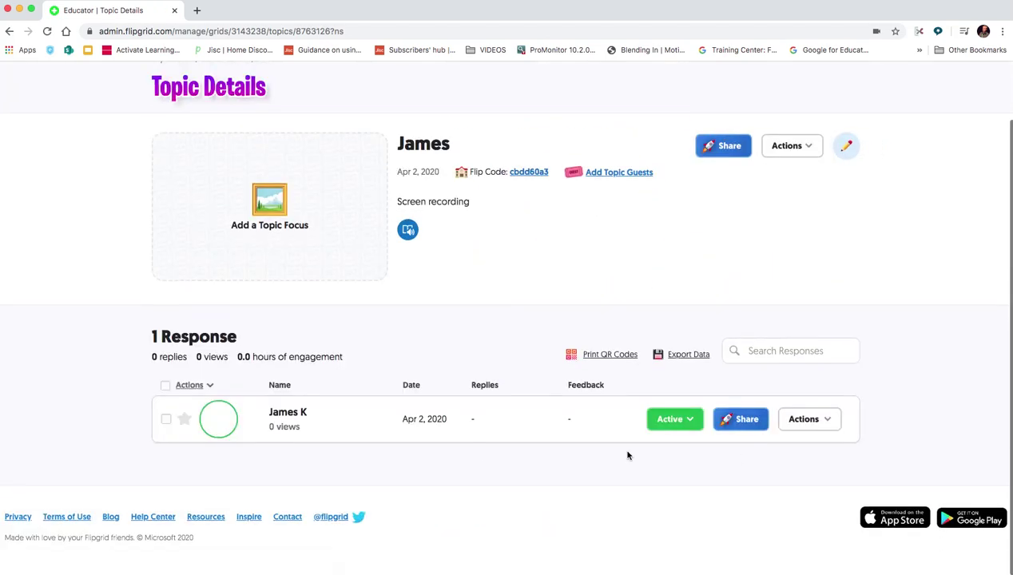
# Open the submitted response in the viewer and pause its video playback
pyautogui.click(376, 420)
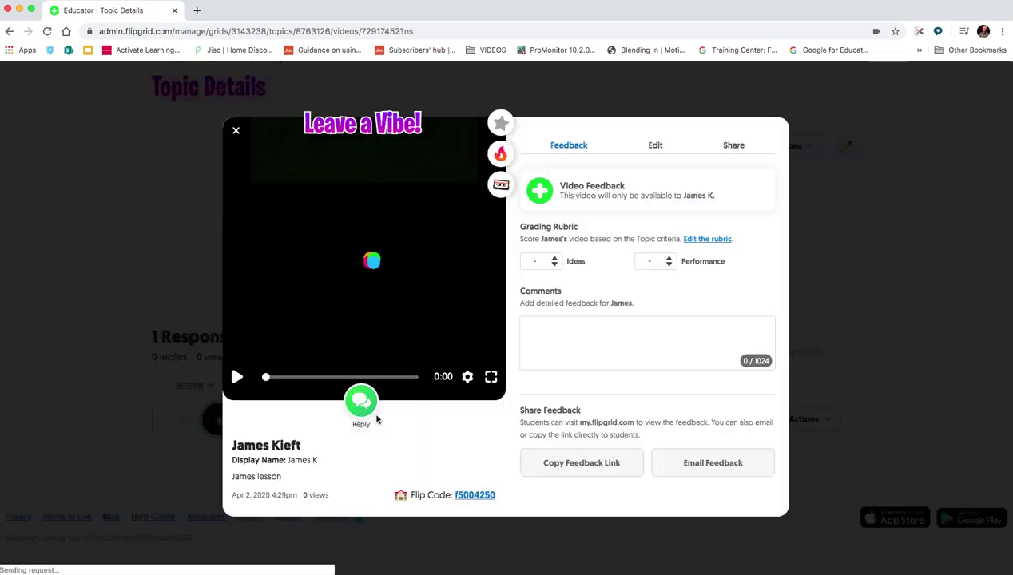
pyautogui.click(237, 376)
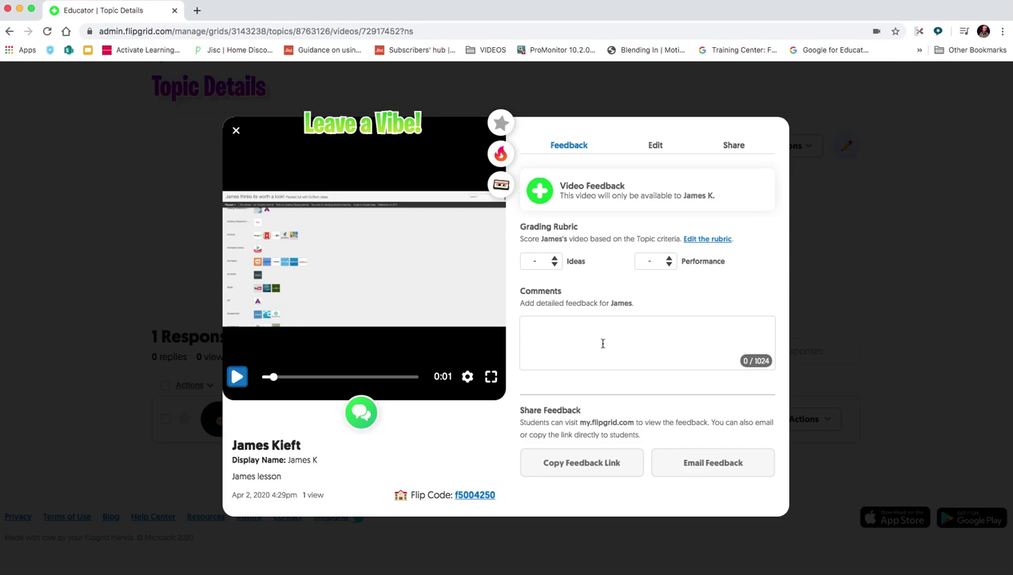
# Copy the response's flipgrid.com share link from its Share options
pyautogui.click(655, 149)
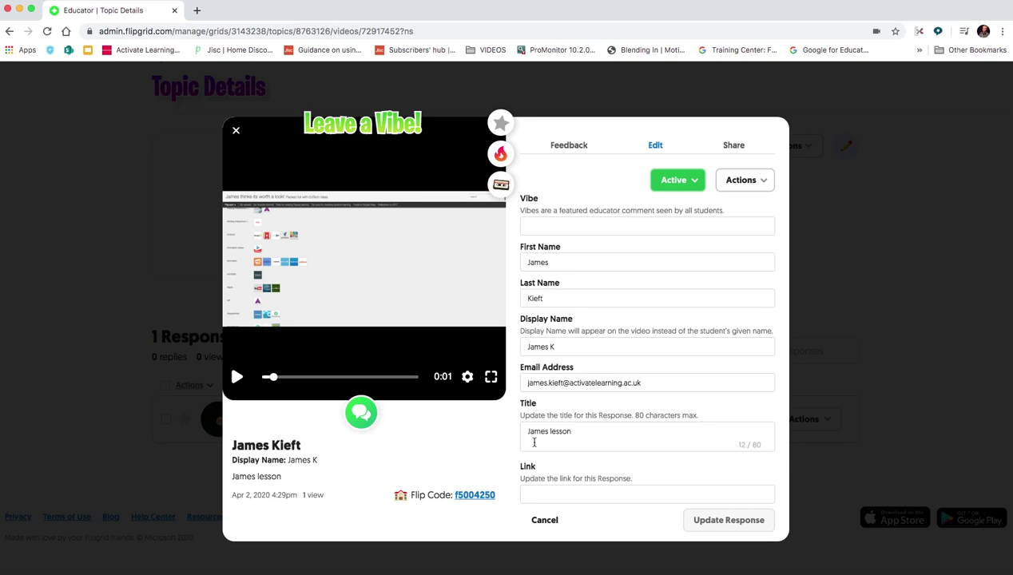
pyautogui.click(735, 148)
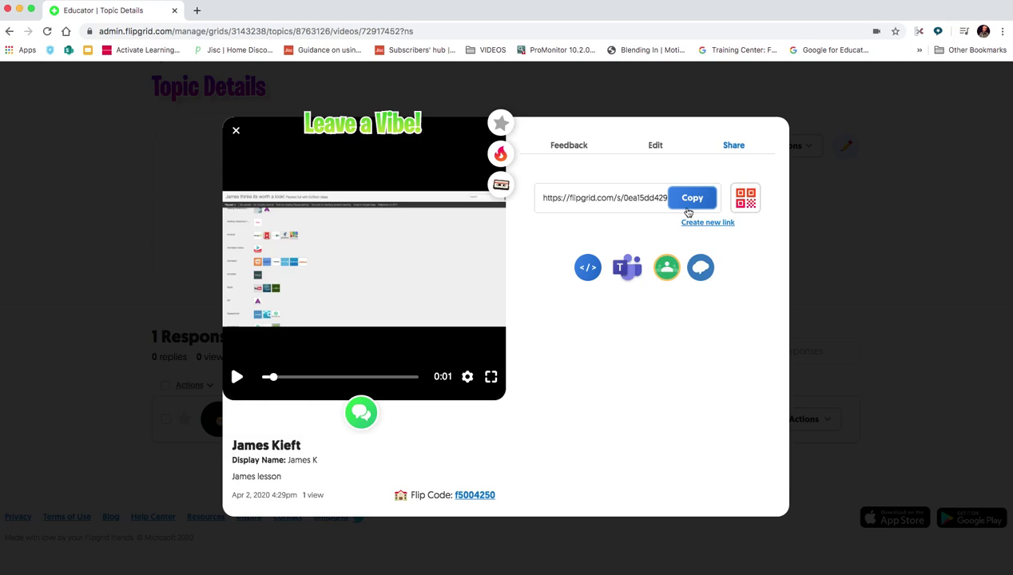
pyautogui.click(693, 199)
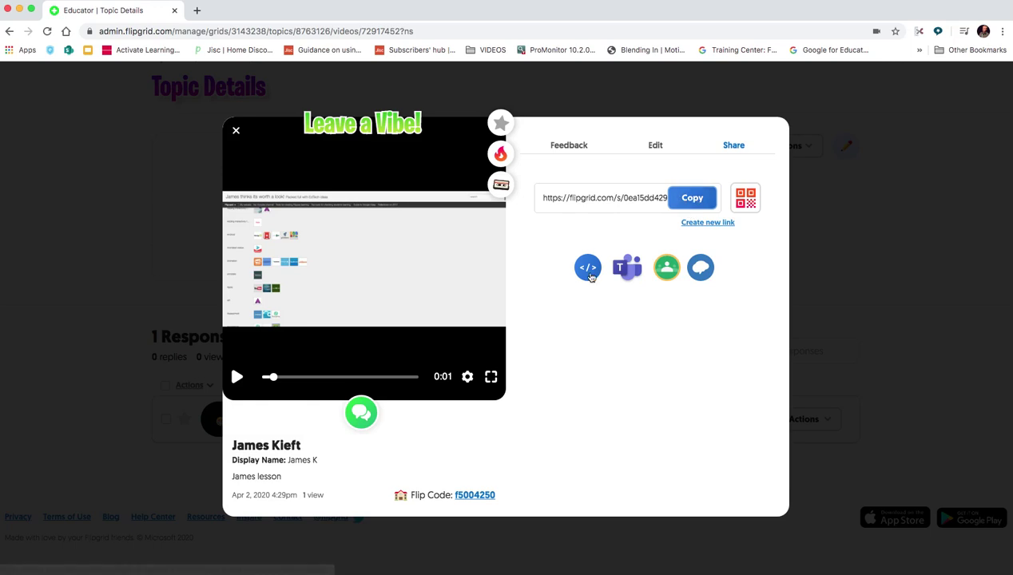
pyautogui.click(691, 197)
# Paste the copied Flipgrid share link into a new Chrome tab and load it
pyautogui.click(198, 11)
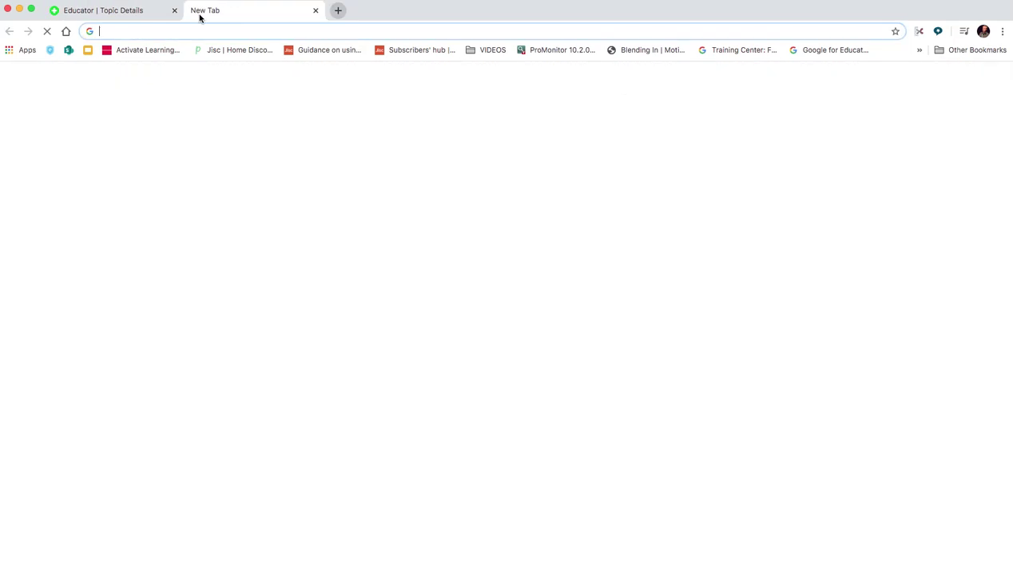
pyautogui.press('super+v')
pyautogui.press('Return')
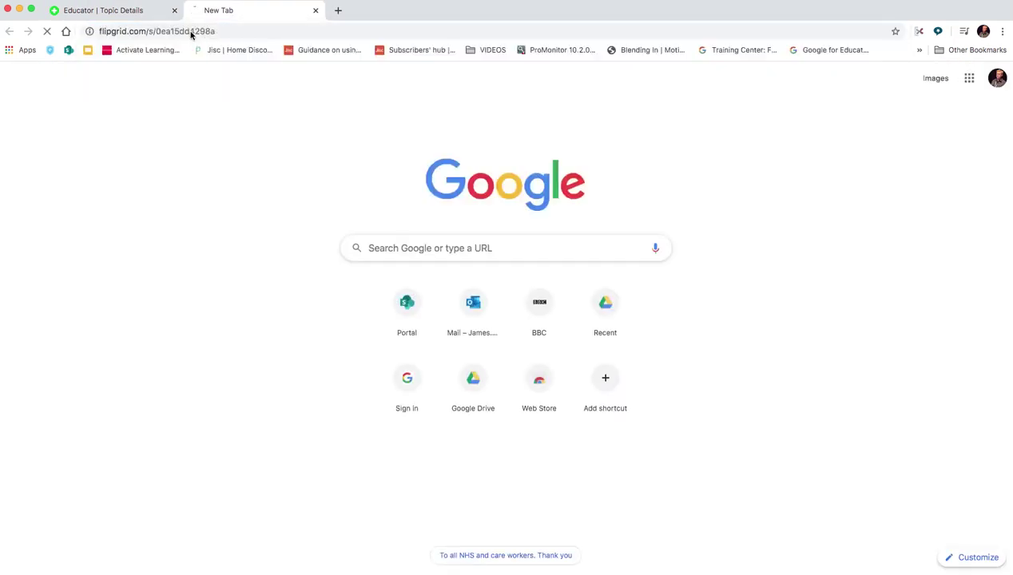